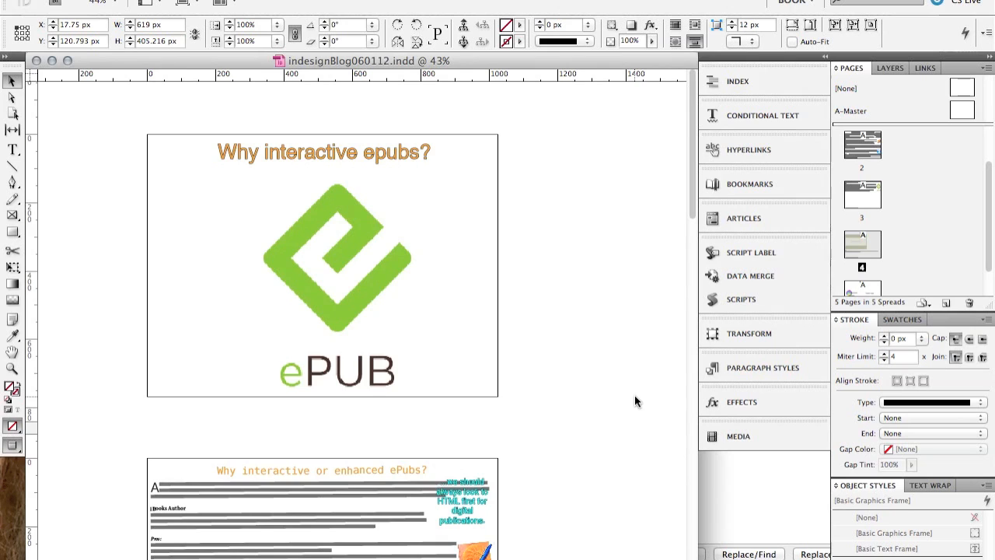
# Look through all five pages, examining the text frames on the article and Video pages and the logo object on the Gallery page
pyautogui.scroll(-5, 634, 396)
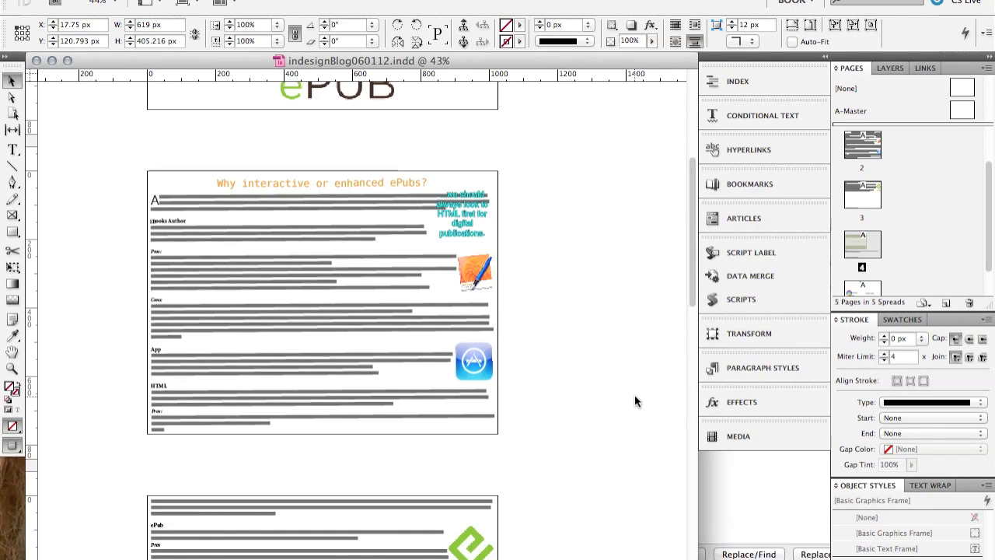
pyautogui.click(316, 307)
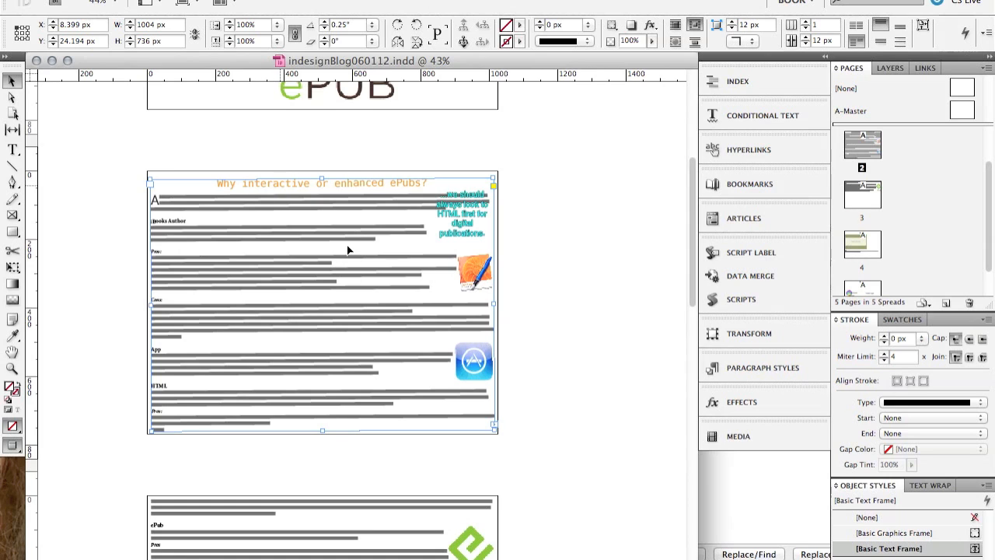
pyautogui.scroll(-10, 377, 419)
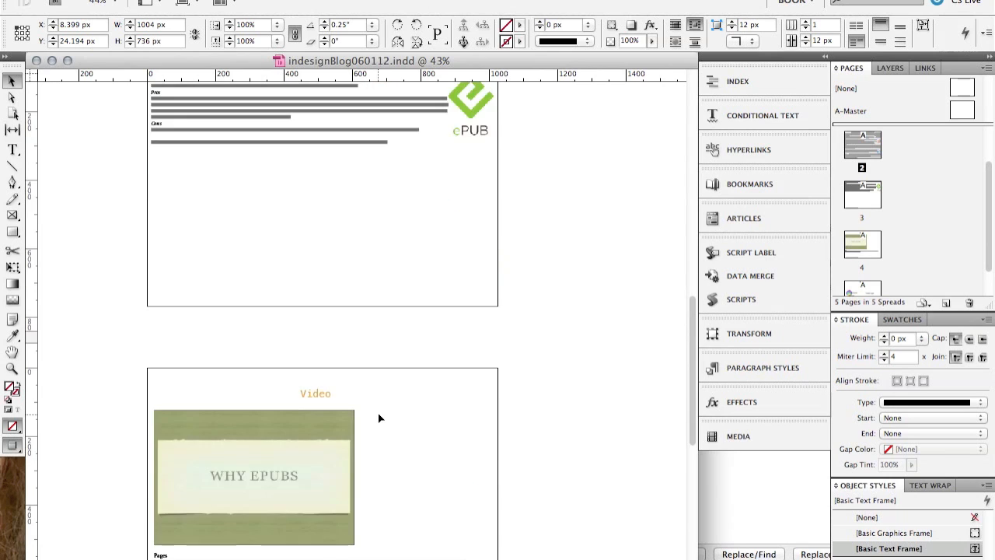
pyautogui.scroll(4, 378, 418)
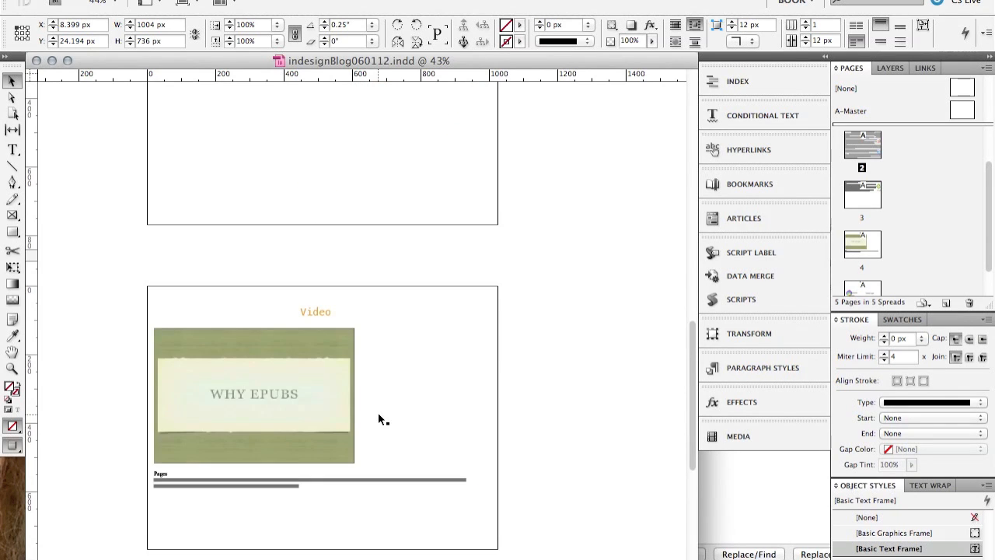
pyautogui.click(391, 355)
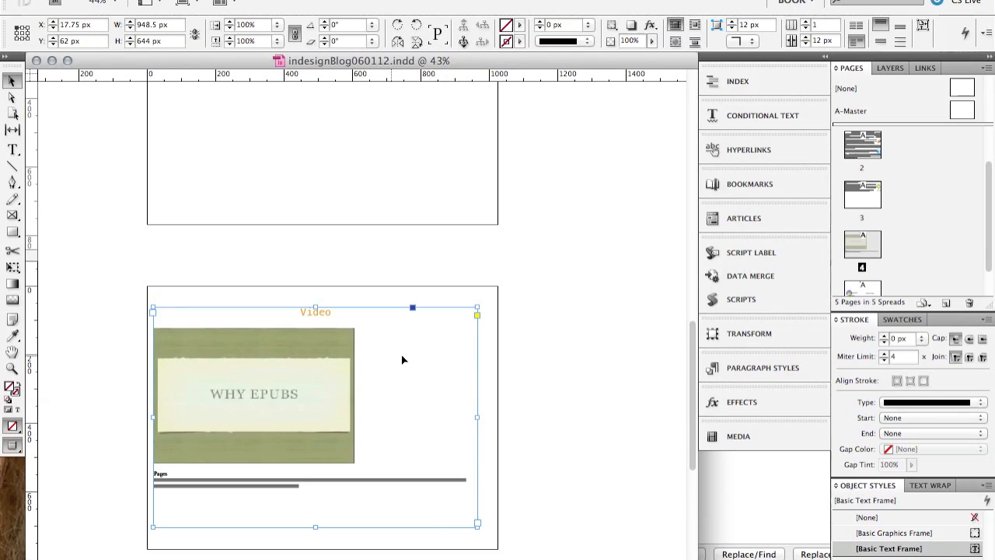
pyautogui.scroll(-10, 545, 402)
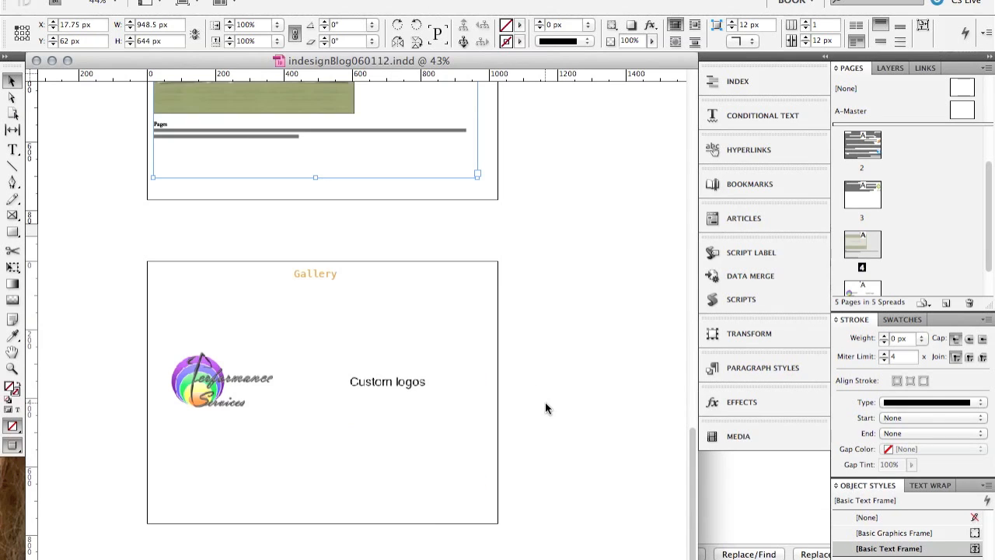
pyautogui.click(399, 330)
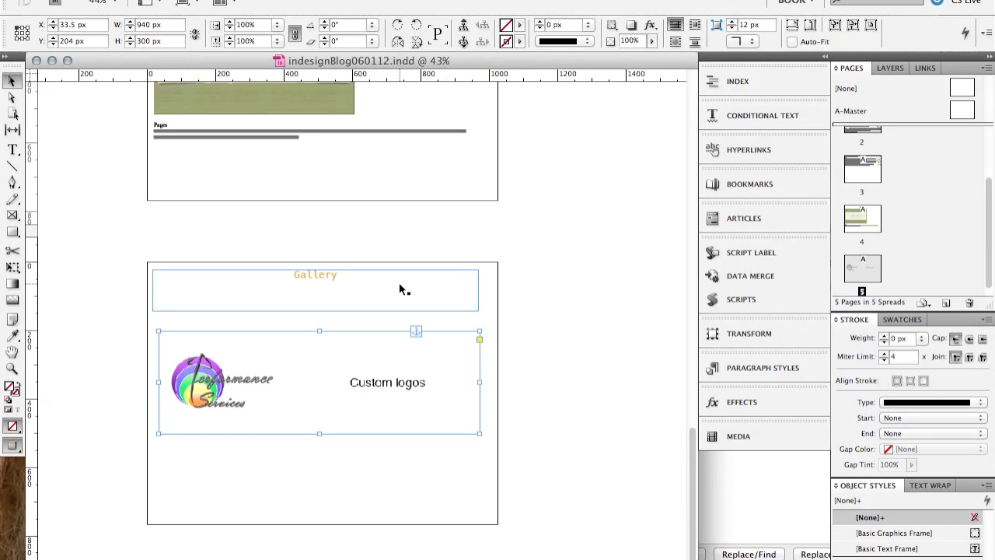
pyautogui.scroll(2, 587, 363)
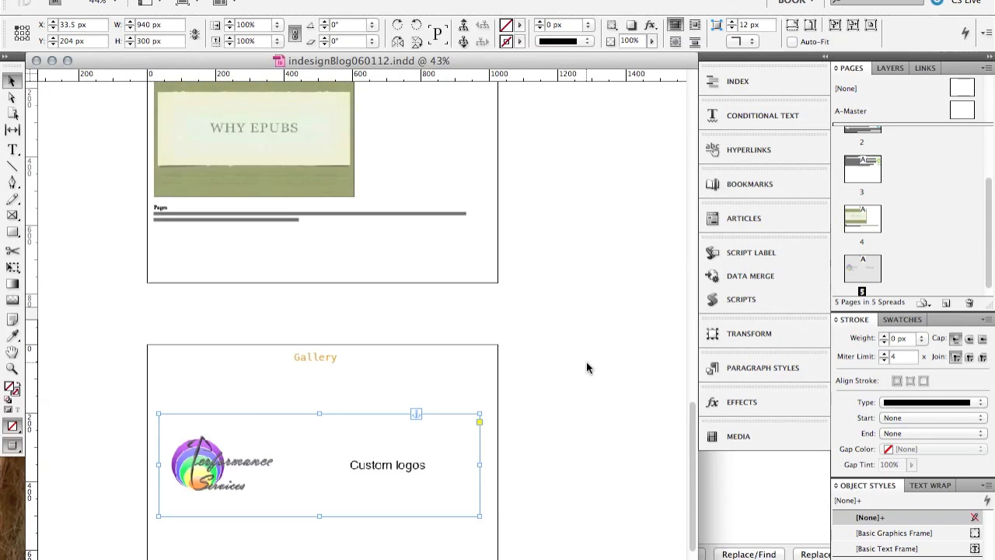
pyautogui.scroll(15, 586, 361)
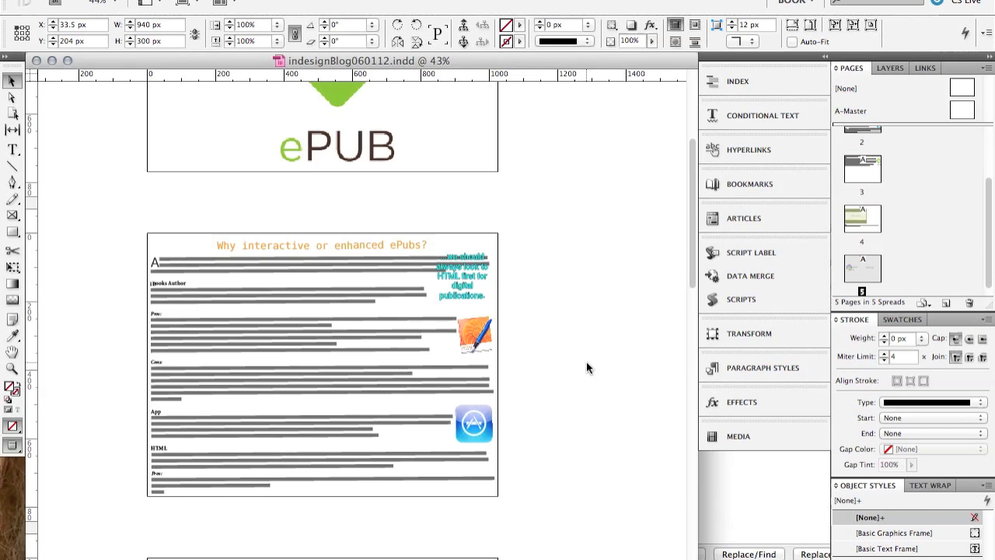
pyautogui.scroll(3, 586, 362)
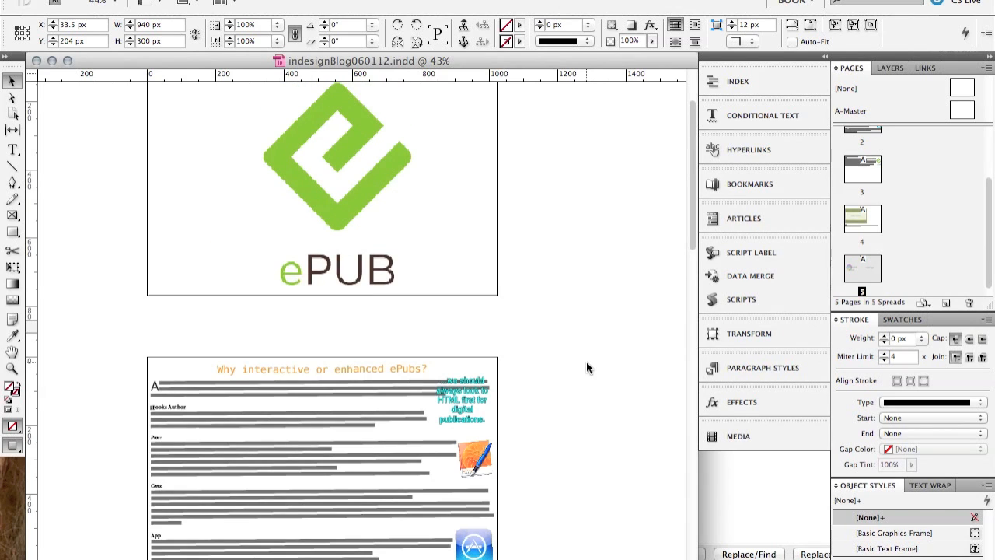
# Zoom in on the page 2 article text frame and review the document's list of paragraph styles
pyautogui.click(155, 389)
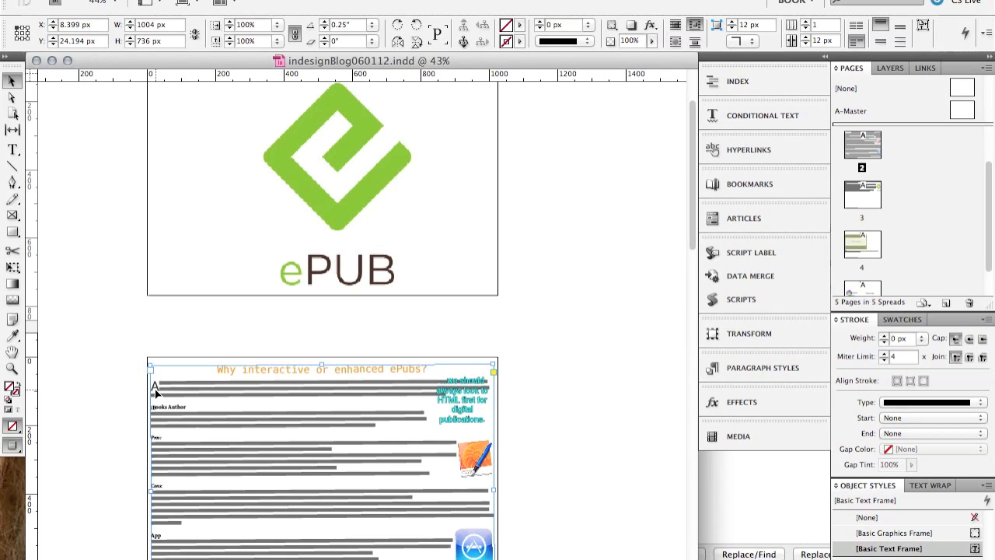
pyautogui.press('super+0')
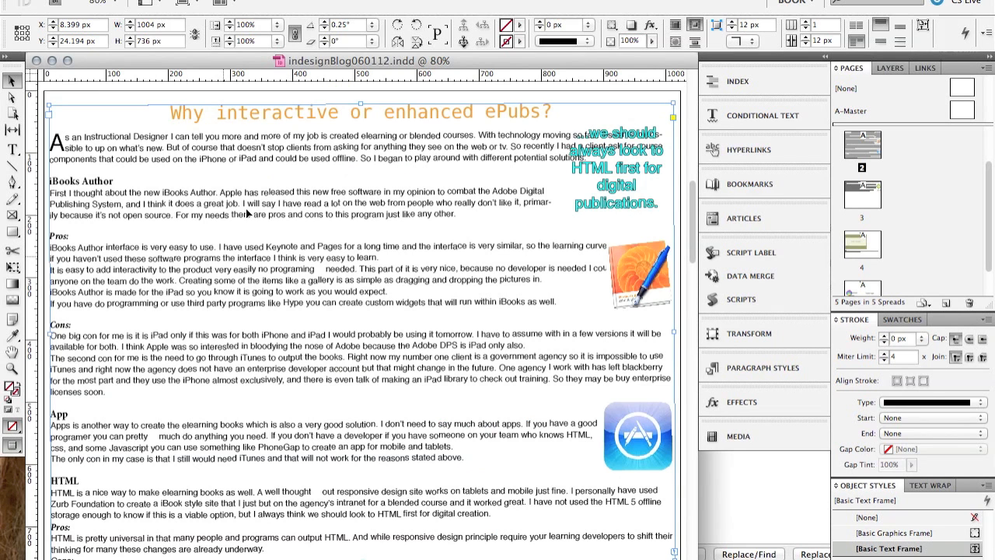
pyautogui.scroll(2, 242, 211)
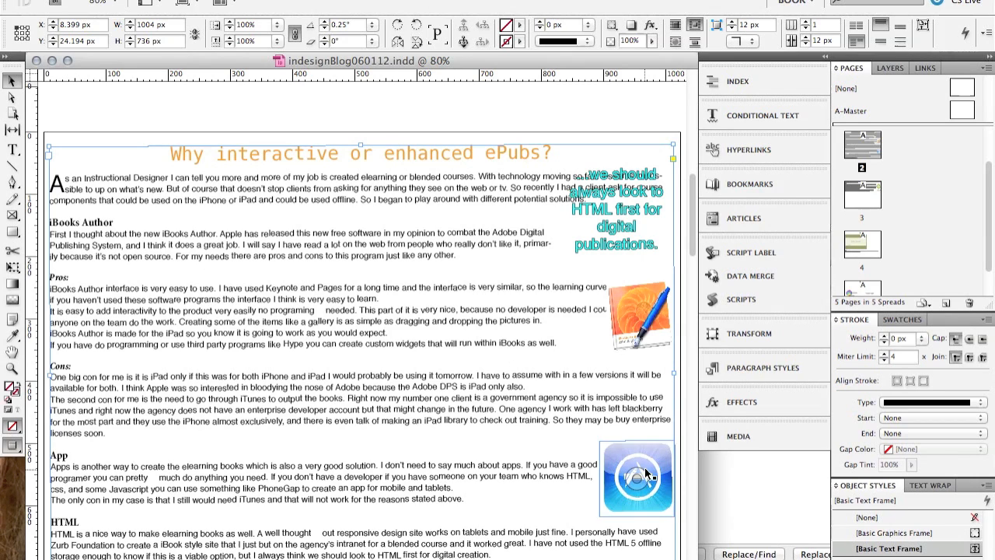
pyautogui.click(735, 368)
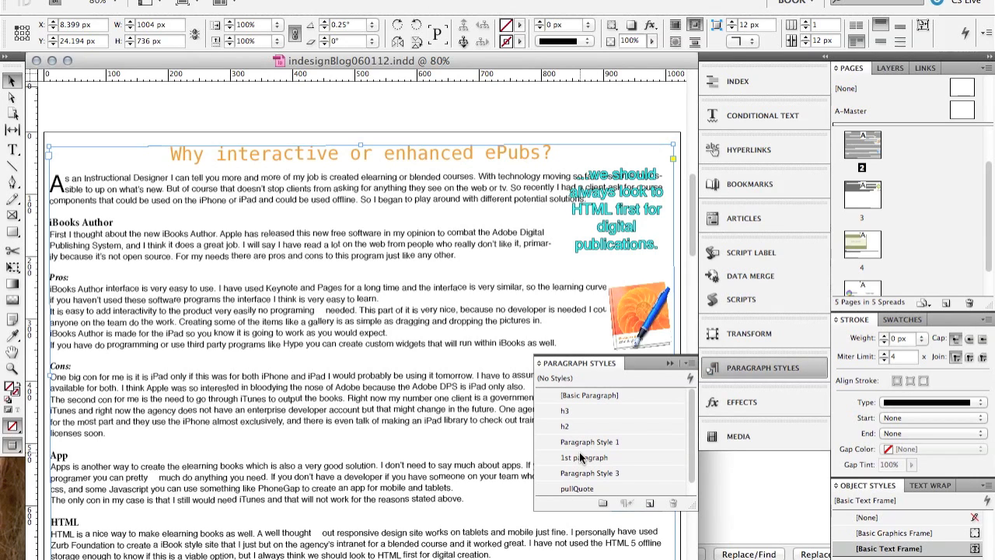
pyautogui.scroll(-1, 580, 459)
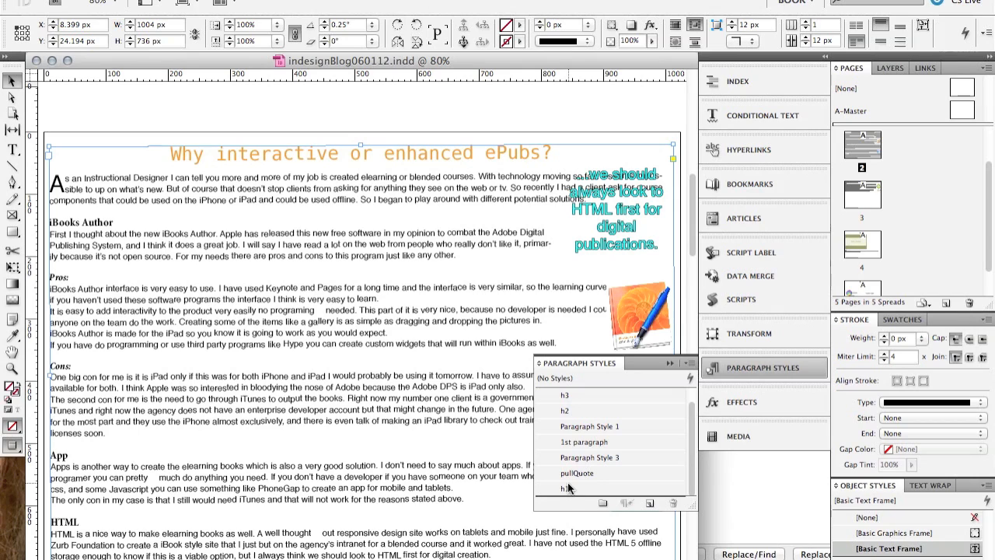
# Inspect the h2 paragraph style used by the "iBooks Author" heading, reviewing its character, indent and justification settings without changing them
pyautogui.click(82, 222)
pyautogui.click(12, 148)
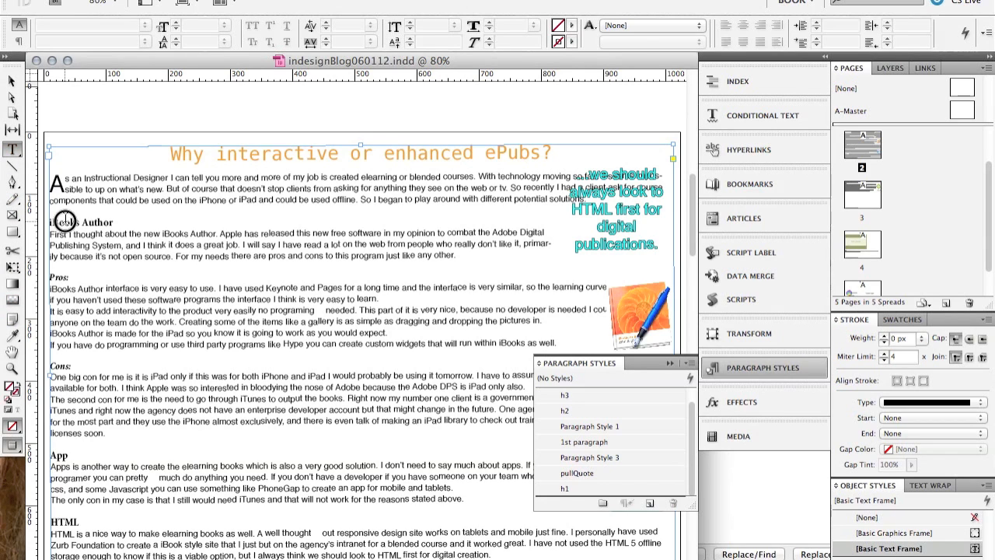
pyautogui.click(65, 222)
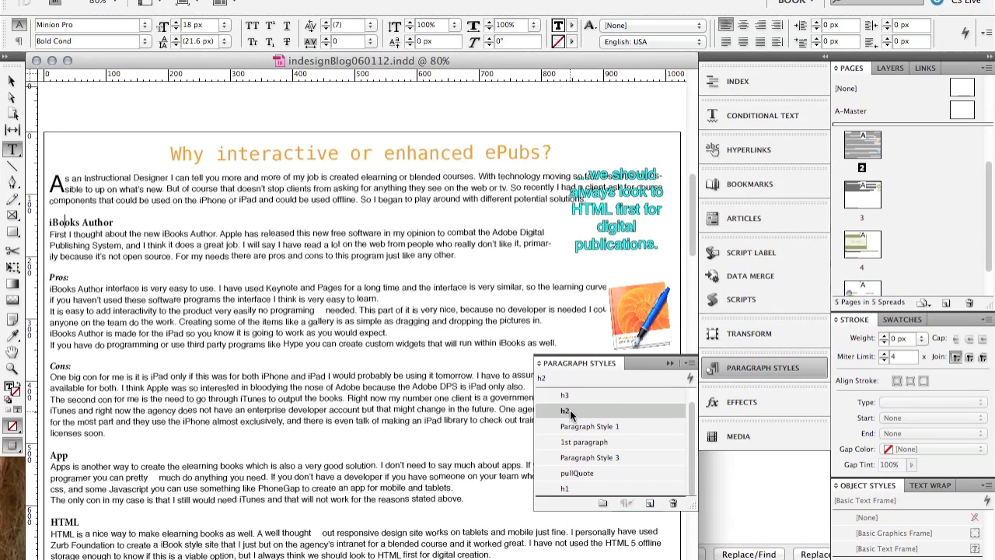
pyautogui.doubleClick(570, 410)
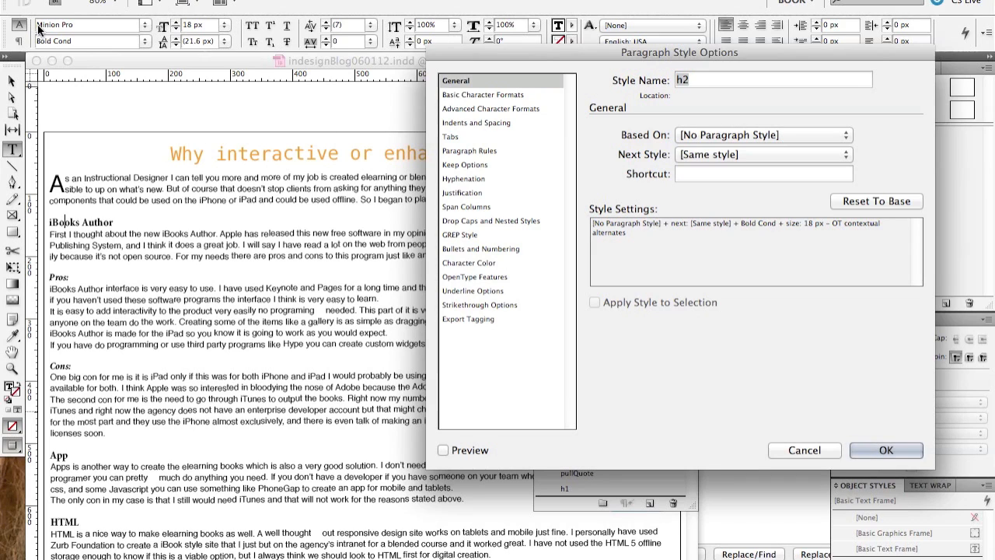
pyautogui.click(517, 95)
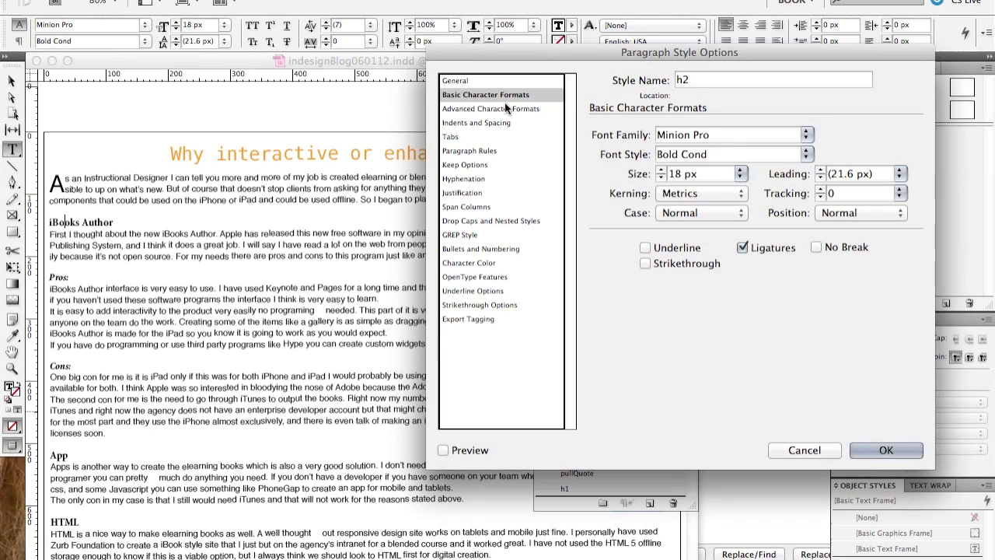
pyautogui.click(459, 126)
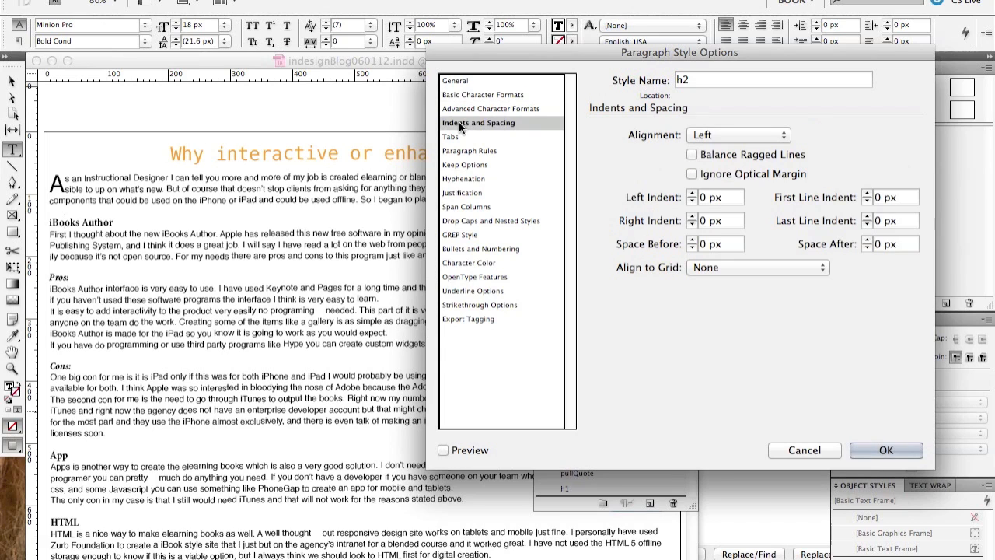
pyautogui.click(452, 151)
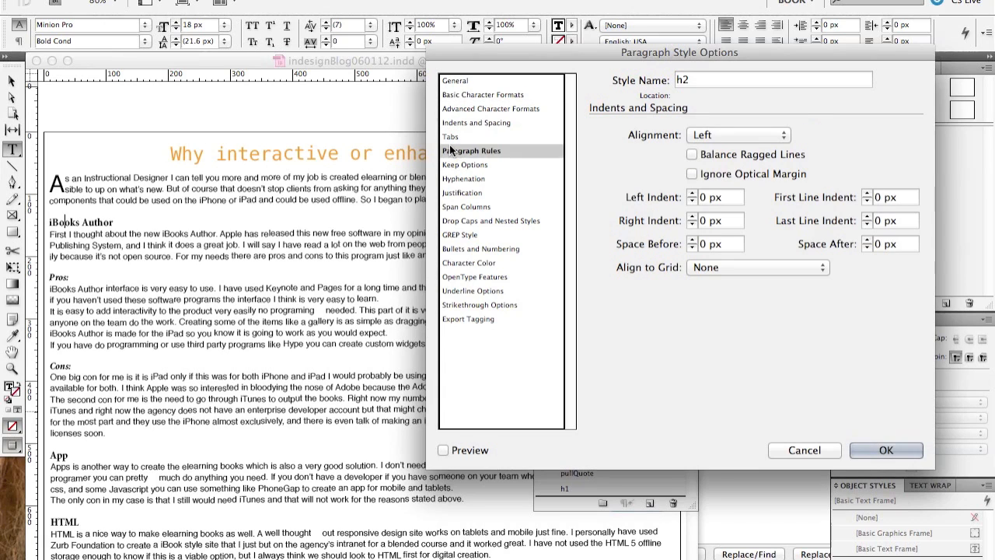
pyautogui.click(463, 193)
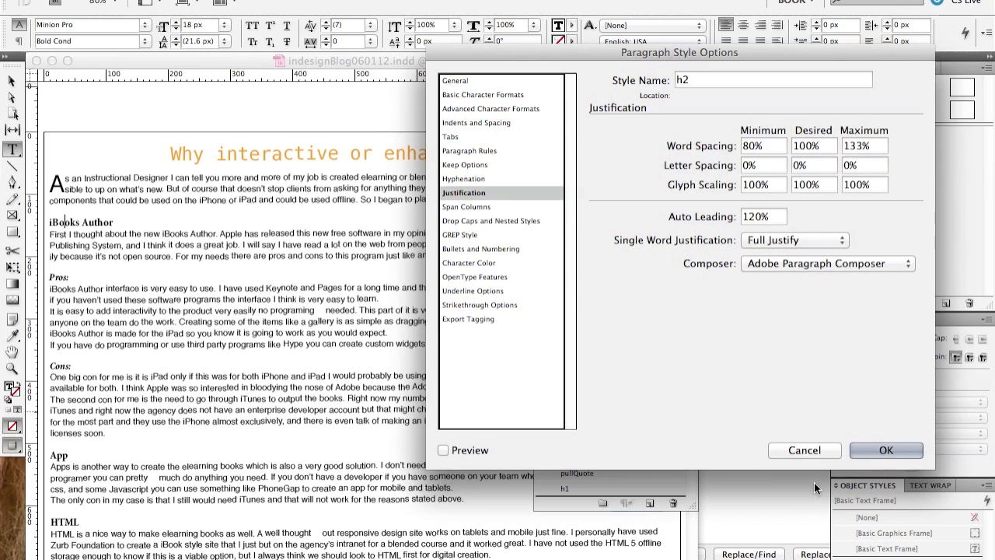
pyautogui.click(812, 449)
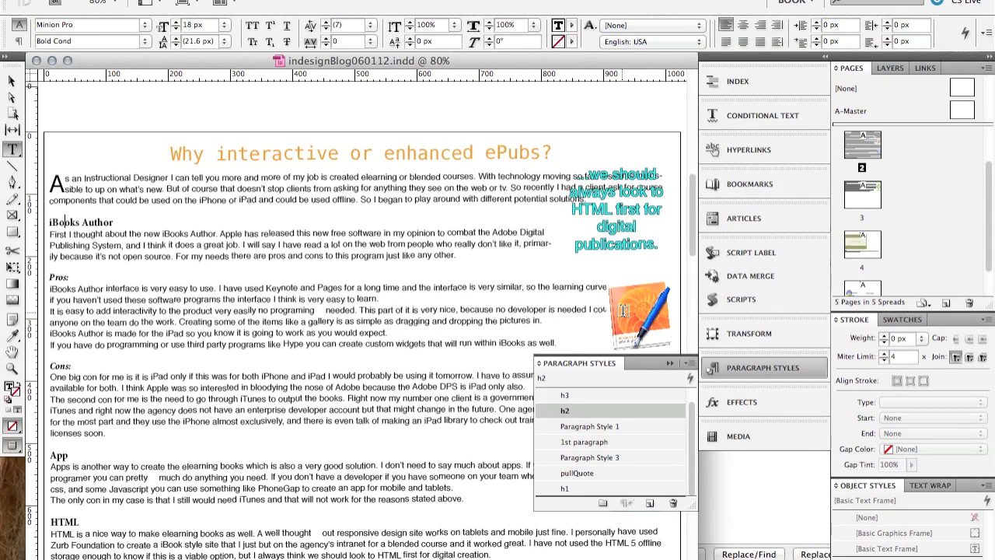
# Examine the anchors of the iBooks Author and App Store icons on page 2
pyautogui.click(12, 81)
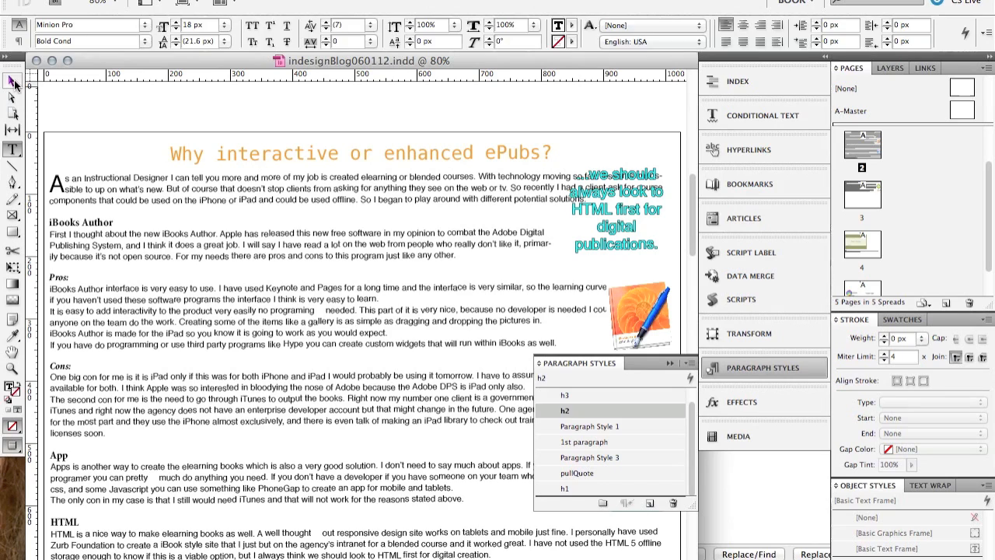
pyautogui.click(629, 319)
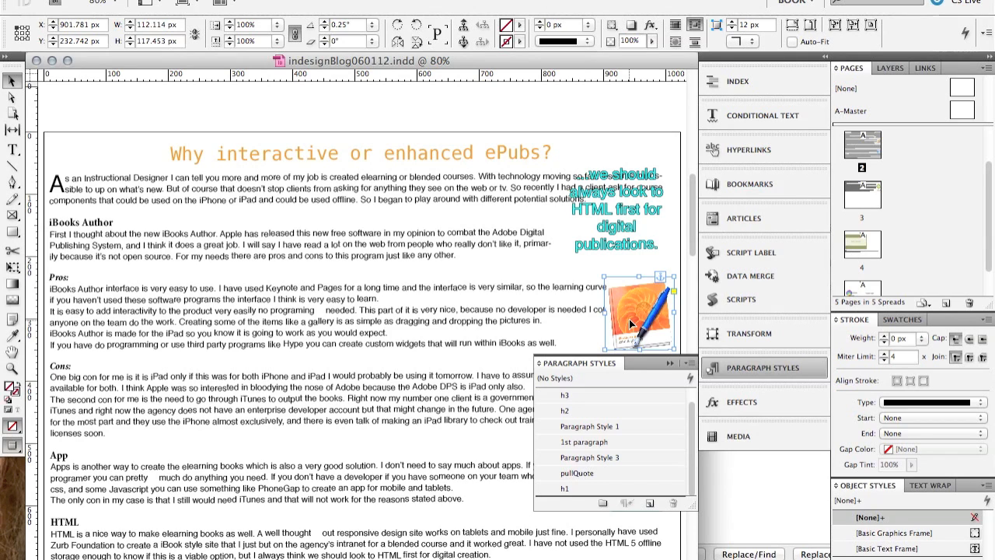
pyautogui.click(672, 363)
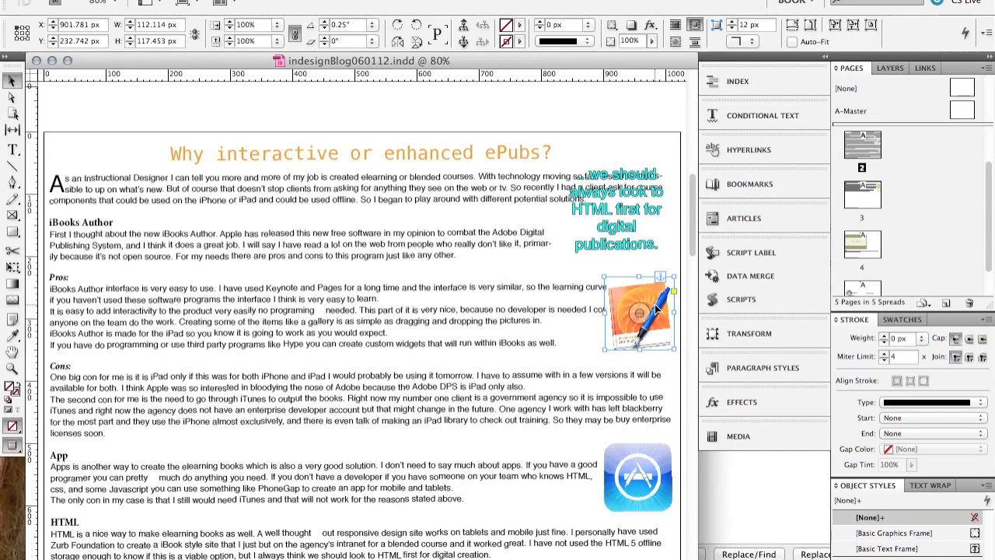
pyautogui.click(637, 472)
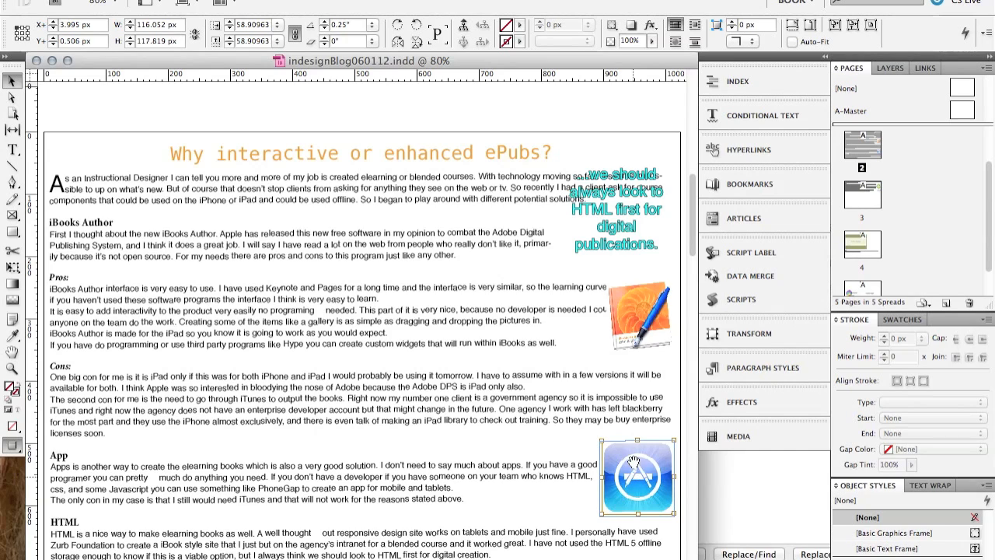
pyautogui.click(641, 297)
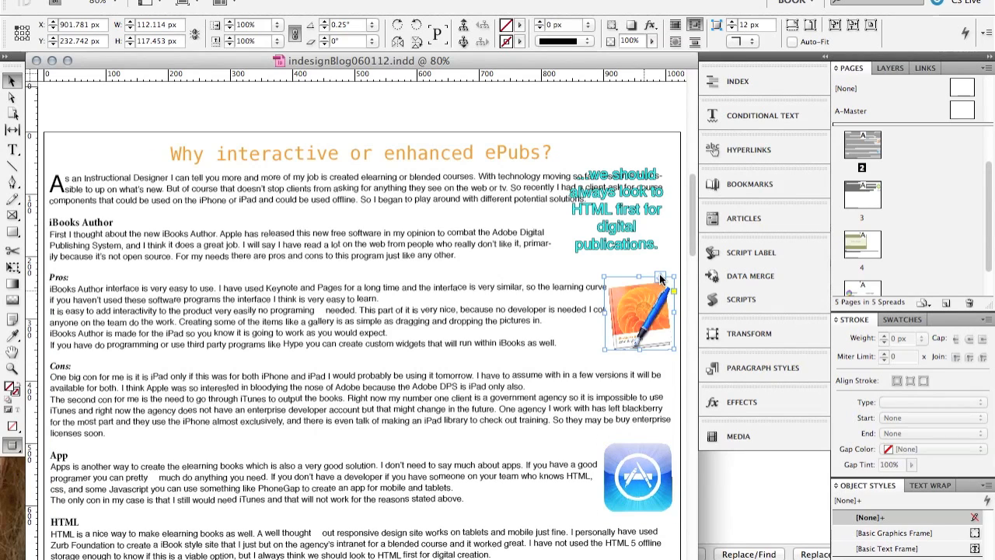
pyautogui.click(639, 464)
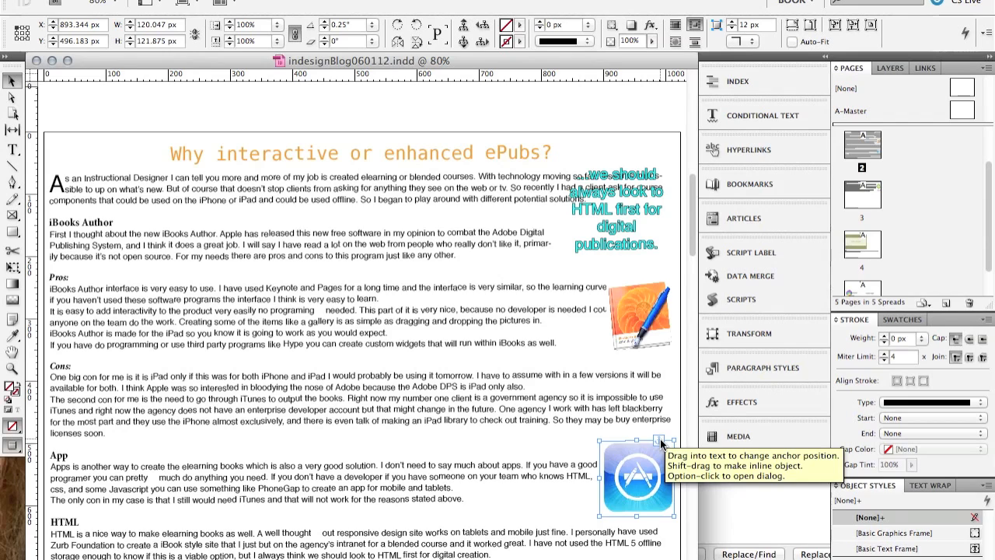
# Anchor the App Store icon to the end of the "App" heading on page 2
pyautogui.click(660, 442)
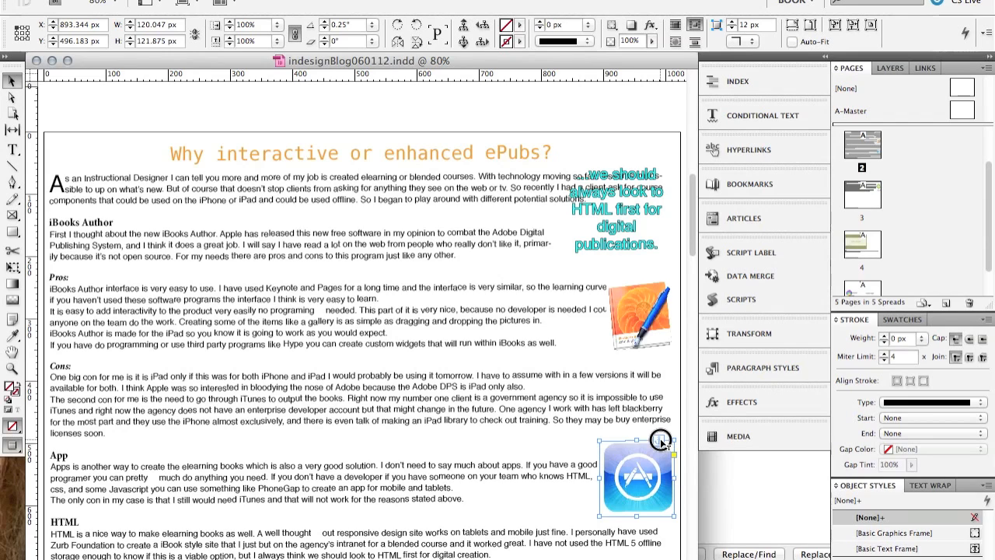
pyautogui.moveTo(660, 441); pyautogui.dragTo(84, 455)
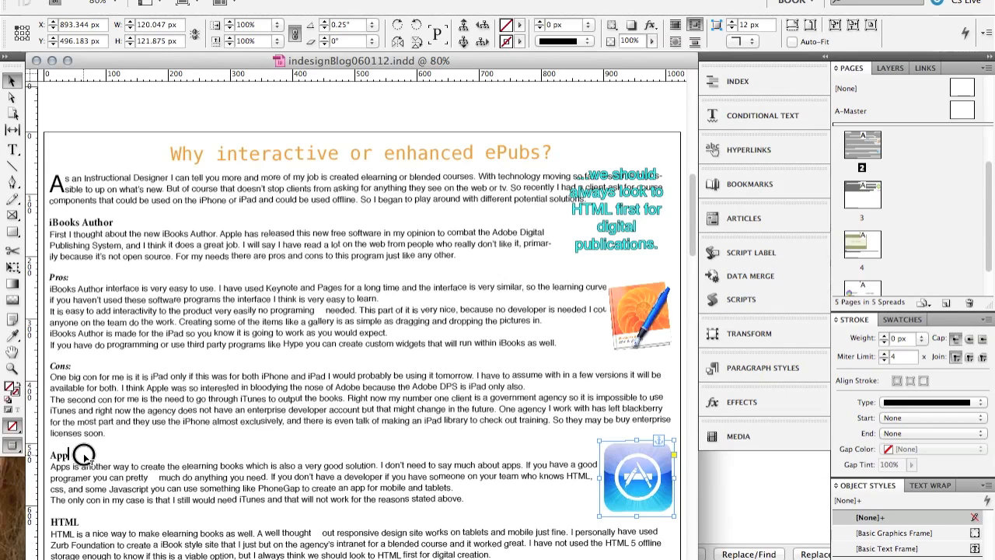
pyautogui.moveTo(84, 455); pyautogui.dragTo(84, 454)
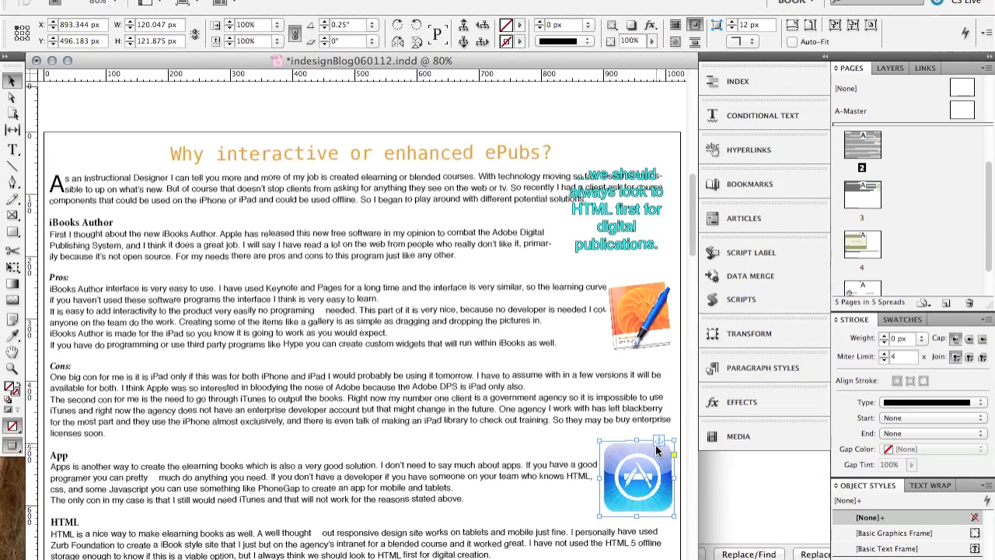
pyautogui.moveTo(657, 441); pyautogui.dragTo(440, 480)
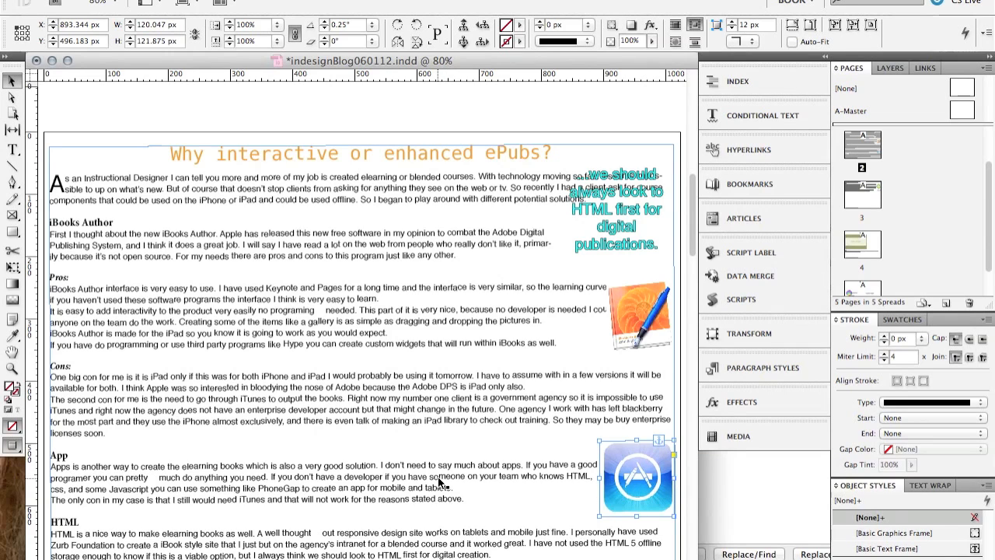
# Check the anchor of the page 2 pull quote, and inspect the page 4 video's anchor and media settings
pyautogui.click(608, 232)
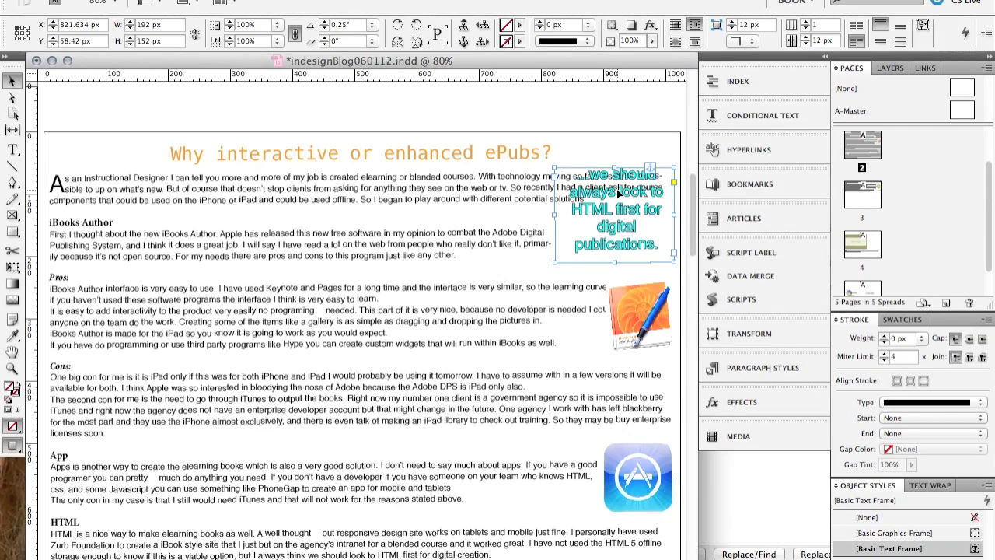
pyautogui.scroll(-10, 447, 391)
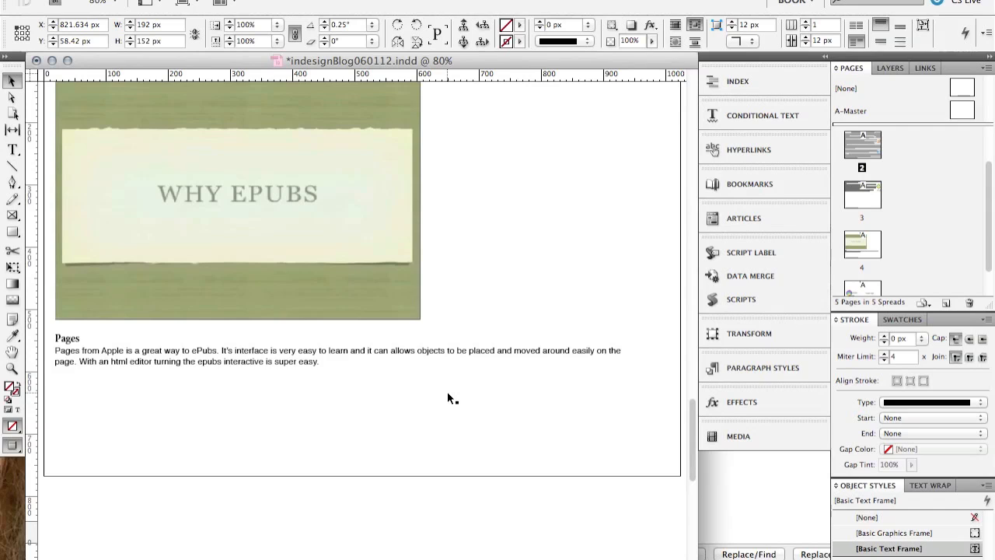
pyautogui.scroll(3, 448, 395)
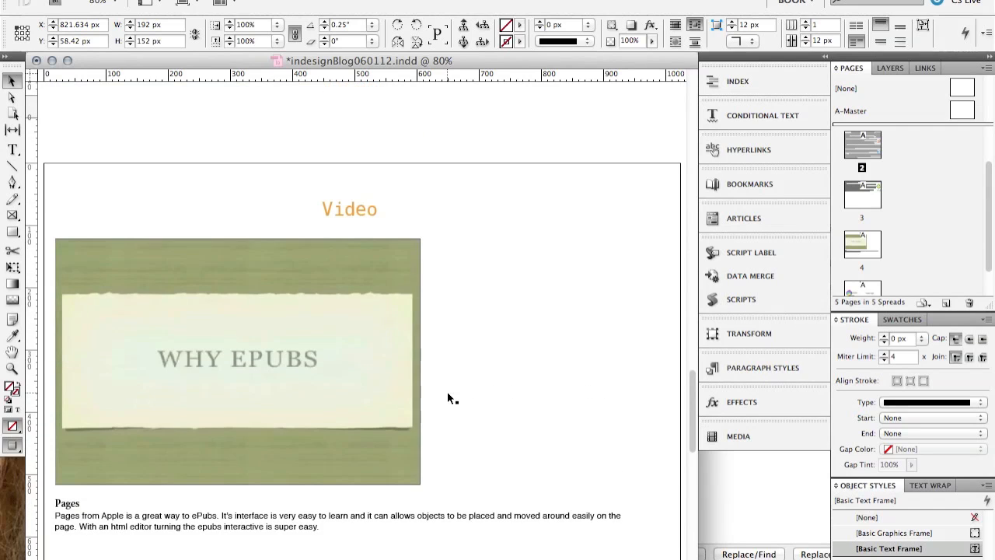
pyautogui.click(367, 397)
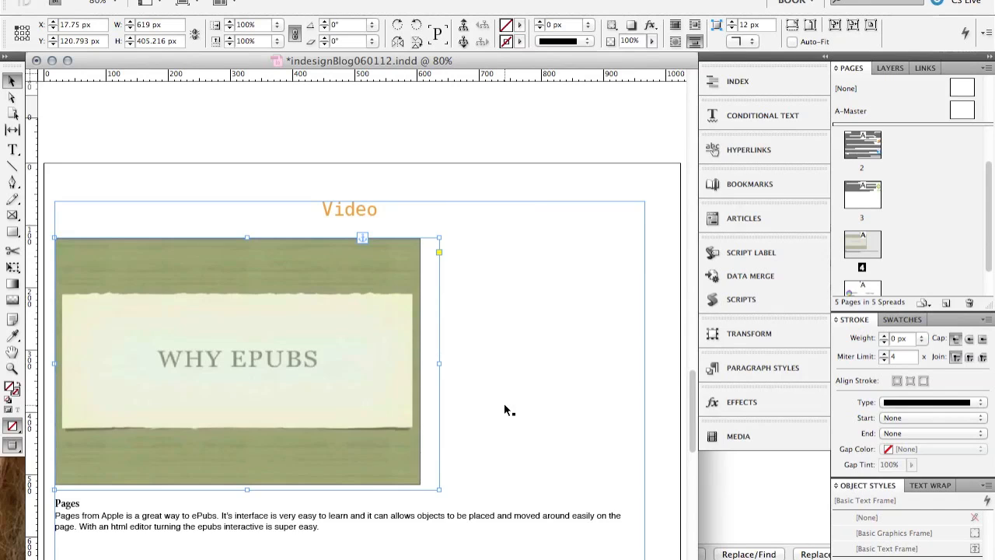
pyautogui.click(729, 437)
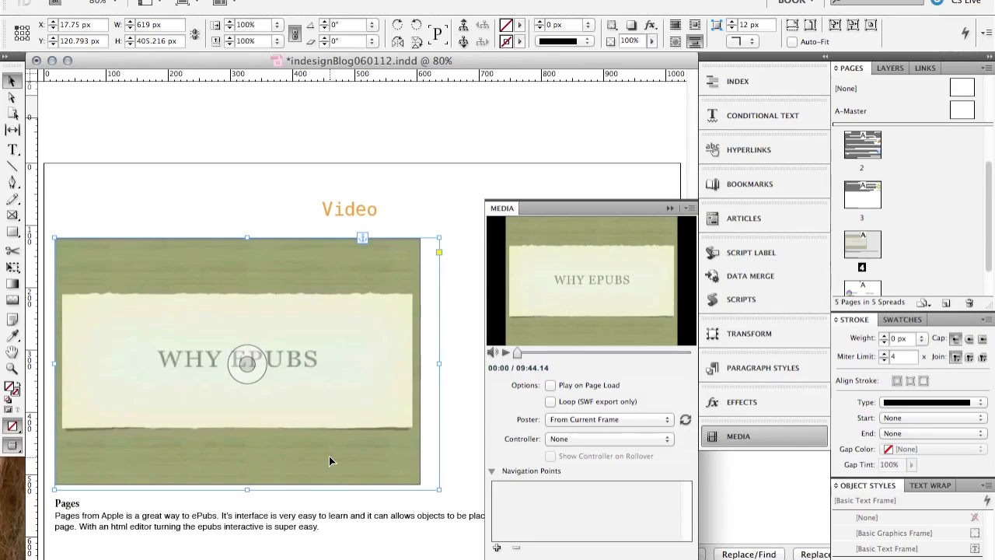
pyautogui.click(668, 208)
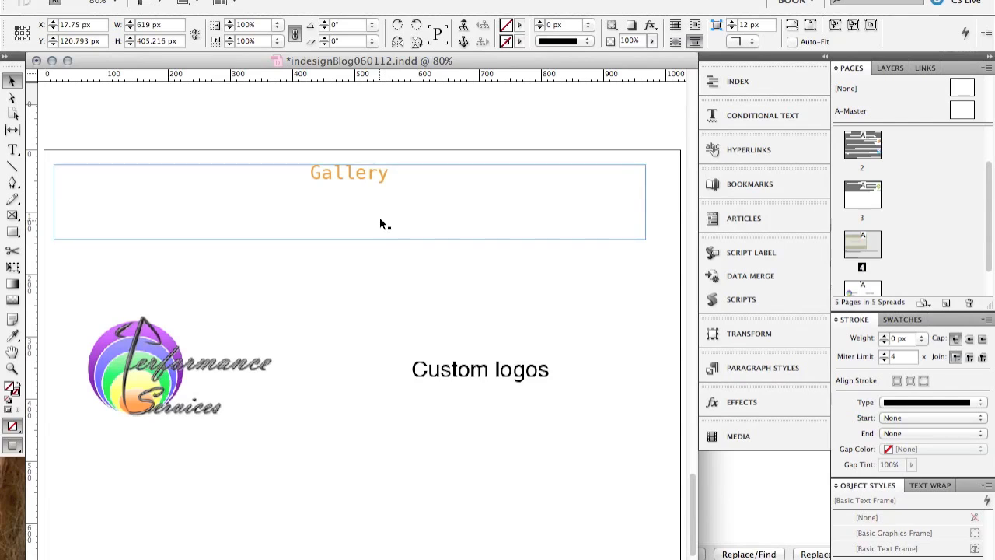
# Inspect the custom logos object placed below the Gallery heading on page 5
pyautogui.click(356, 363)
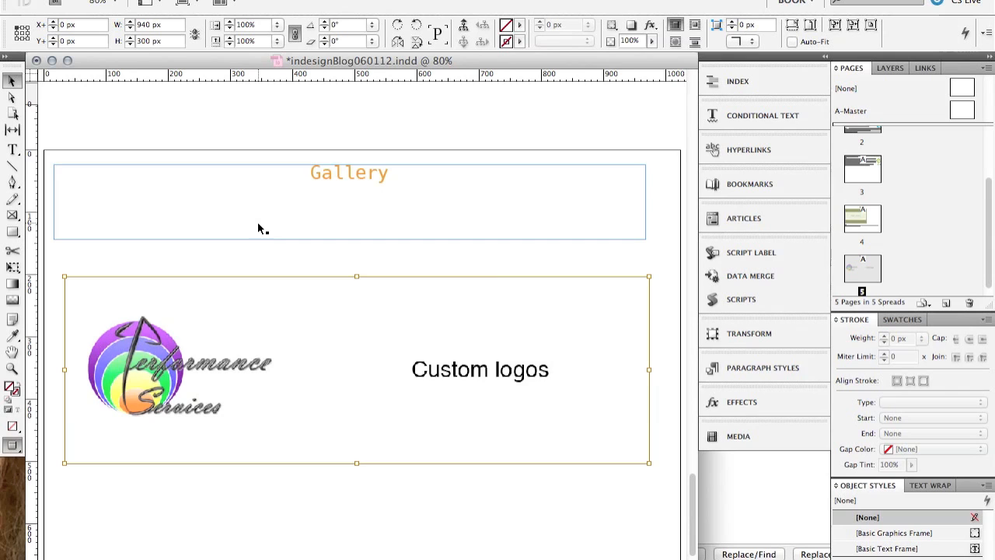
pyautogui.click(161, 503)
pyautogui.scroll(-3, 161, 503)
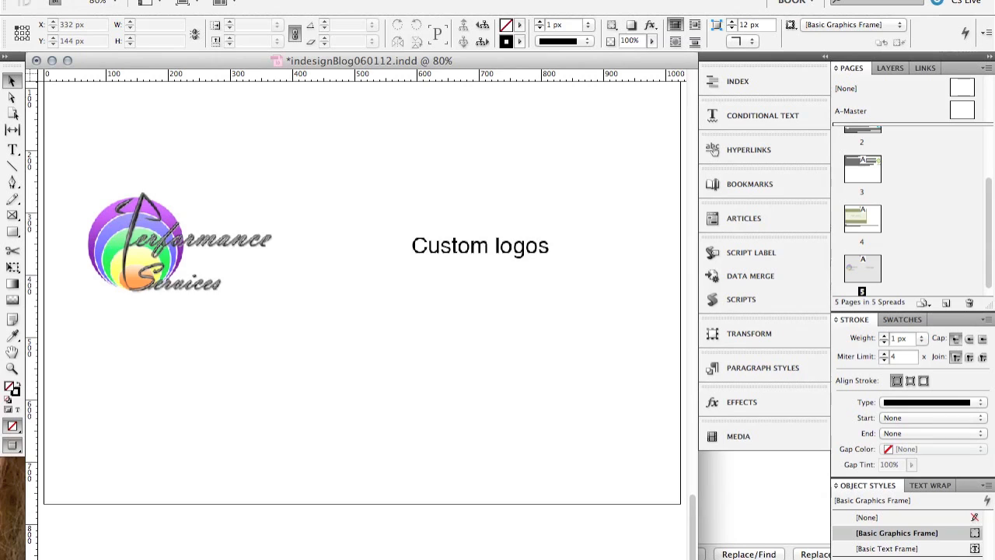
# Start exporting the document as EPUB and set the export's image size to Relative to Page
pyautogui.click(112, 1)
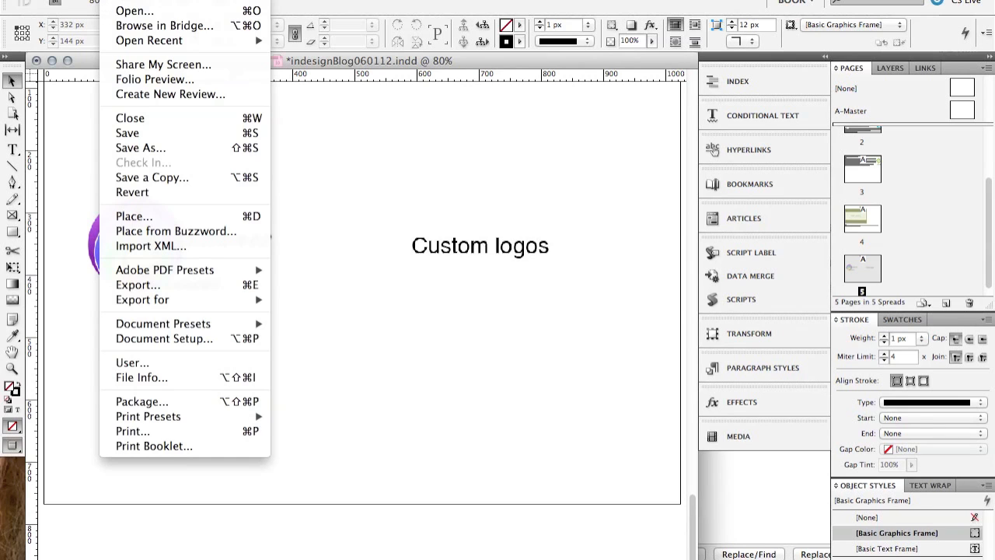
pyautogui.click(139, 287)
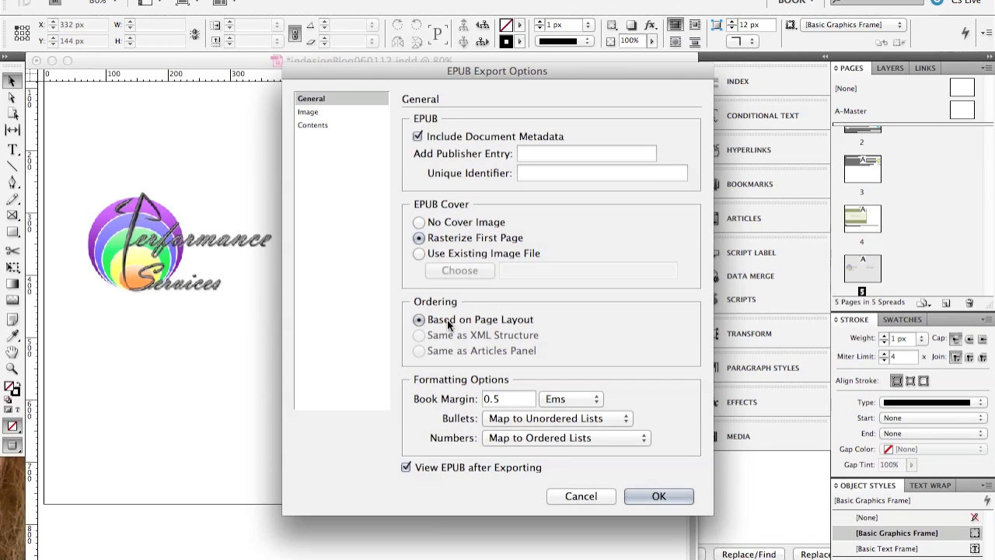
pyautogui.click(312, 113)
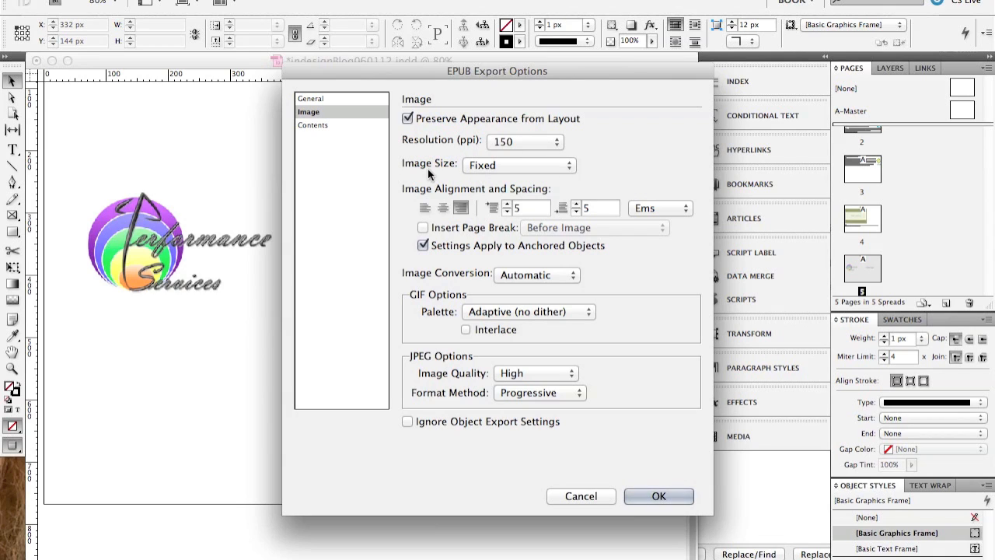
pyautogui.click(571, 166)
pyautogui.click(572, 164)
pyautogui.click(572, 164)
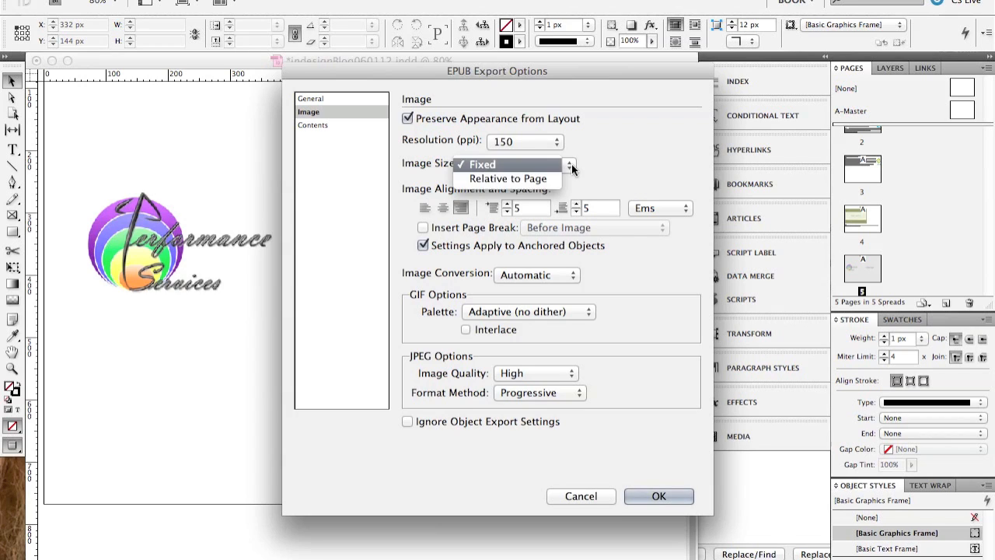
pyautogui.click(548, 192)
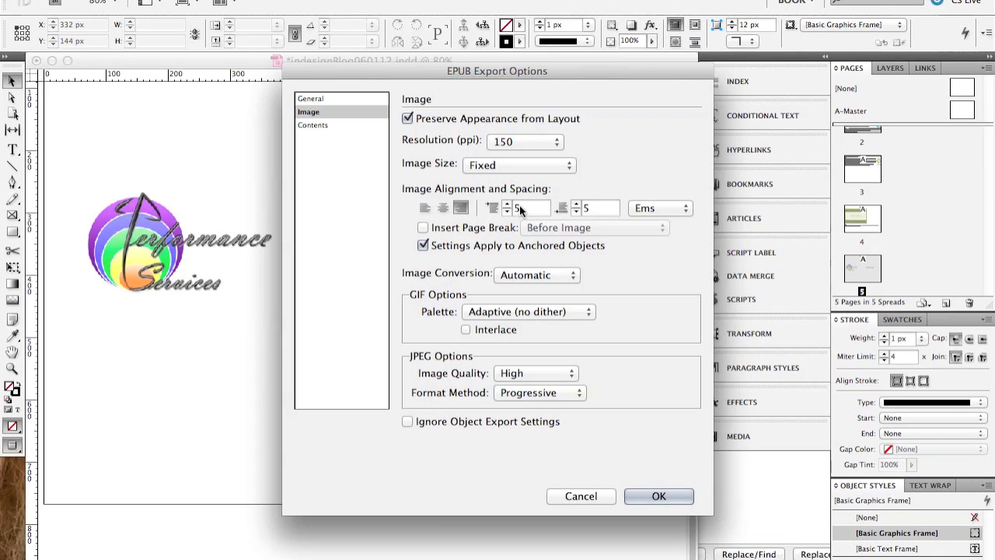
pyautogui.click(561, 170)
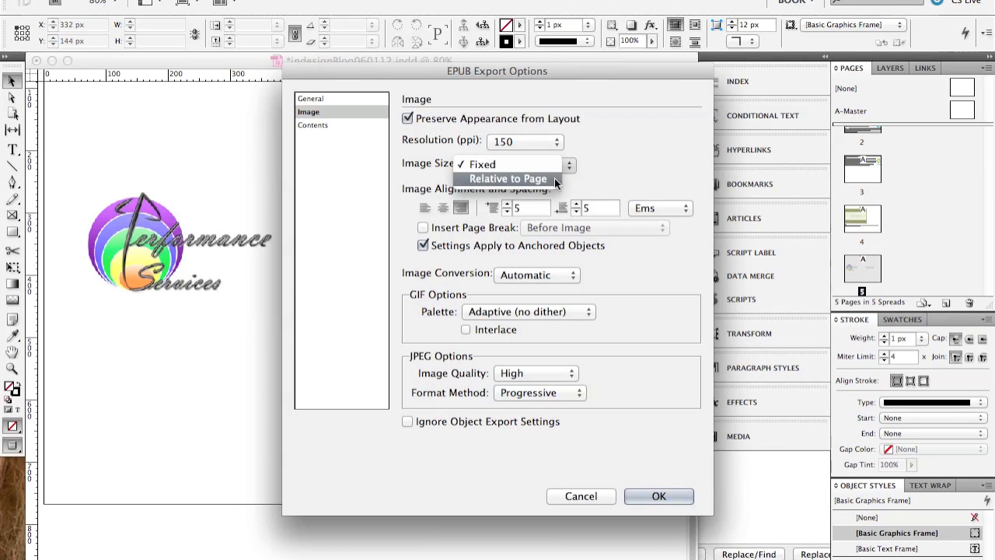
pyautogui.click(554, 178)
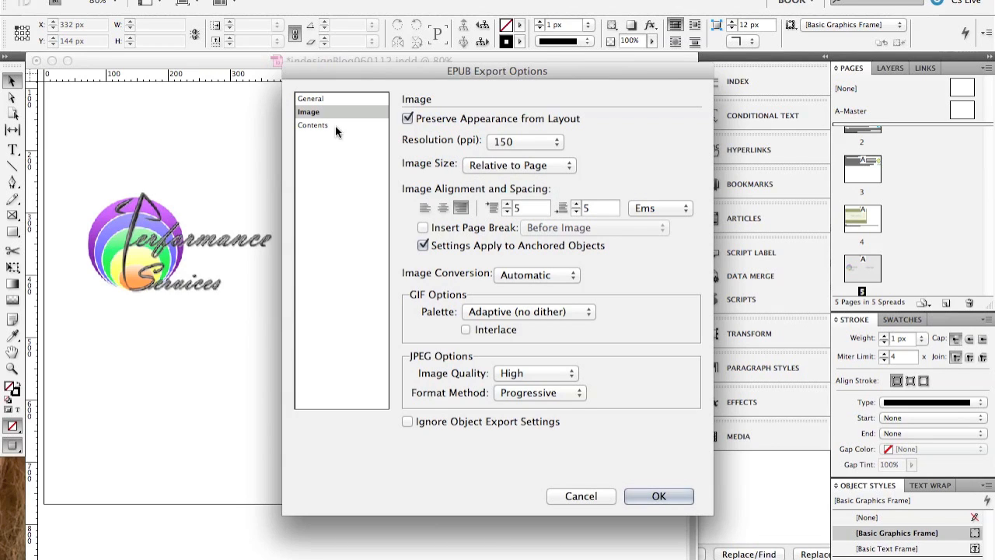
# Choose h1 as the paragraph style at which the EPUB document breaks, and run the export
pyautogui.click(314, 126)
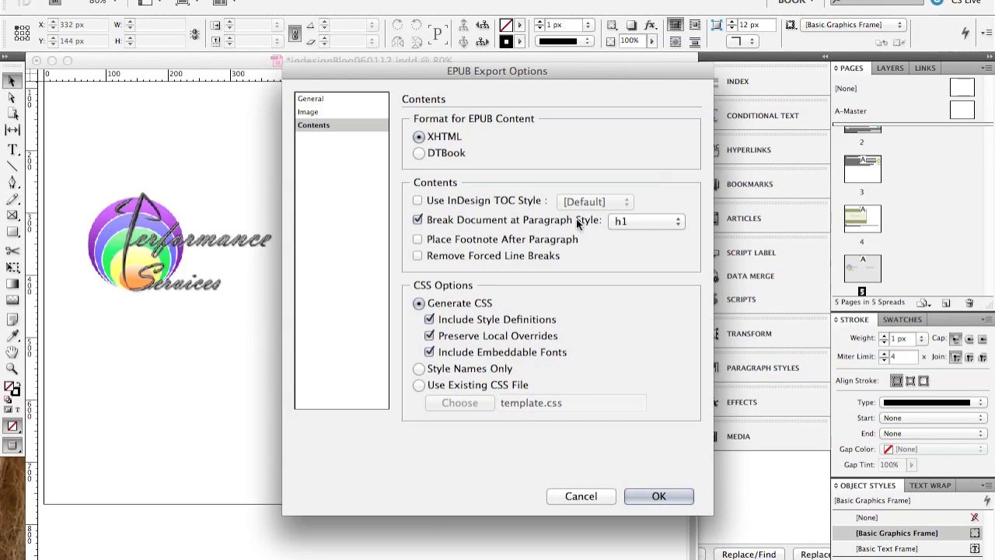
pyautogui.click(664, 222)
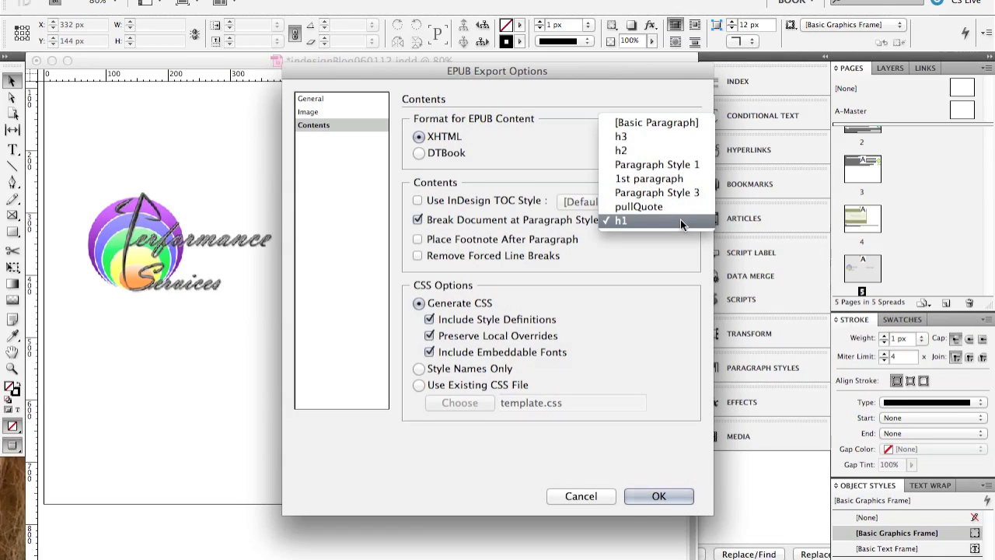
pyautogui.click(680, 220)
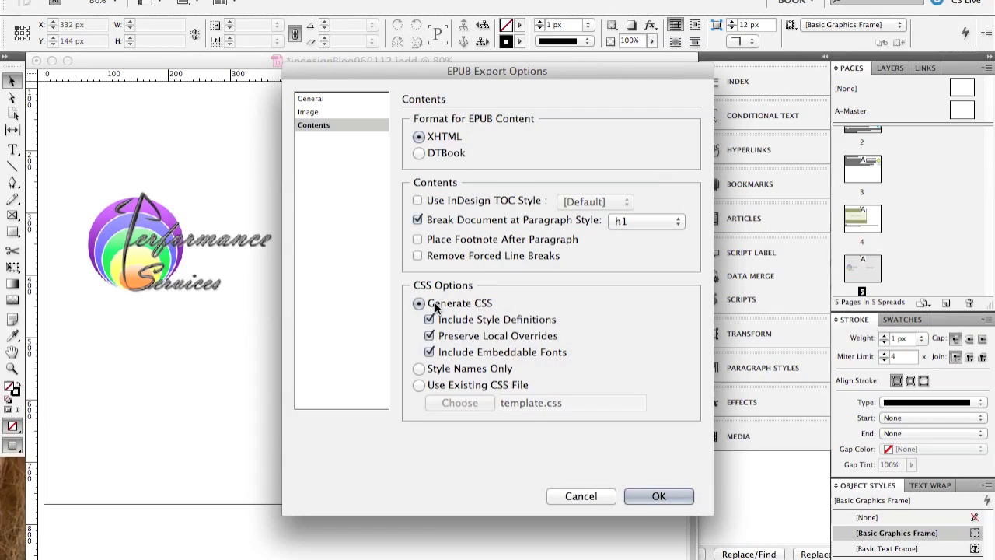
pyautogui.click(649, 495)
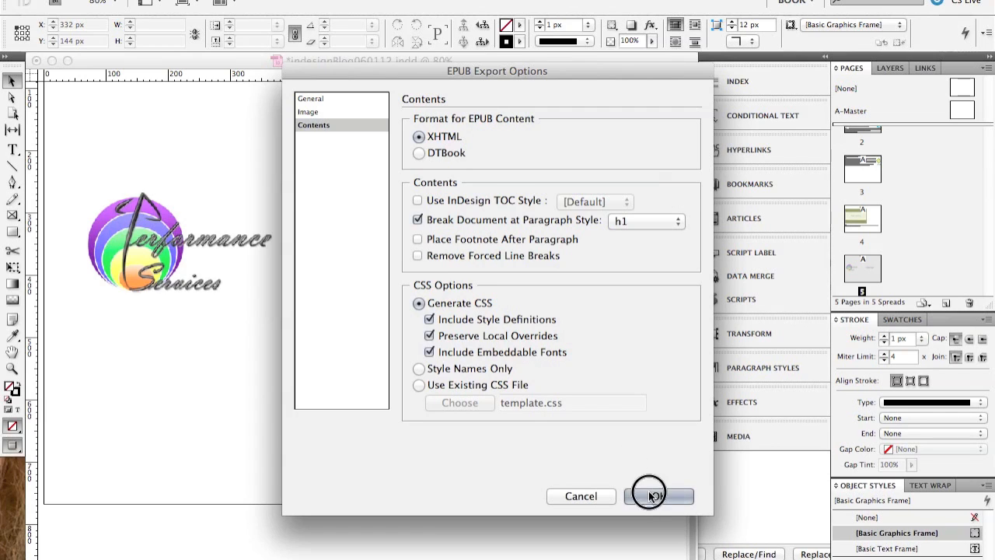